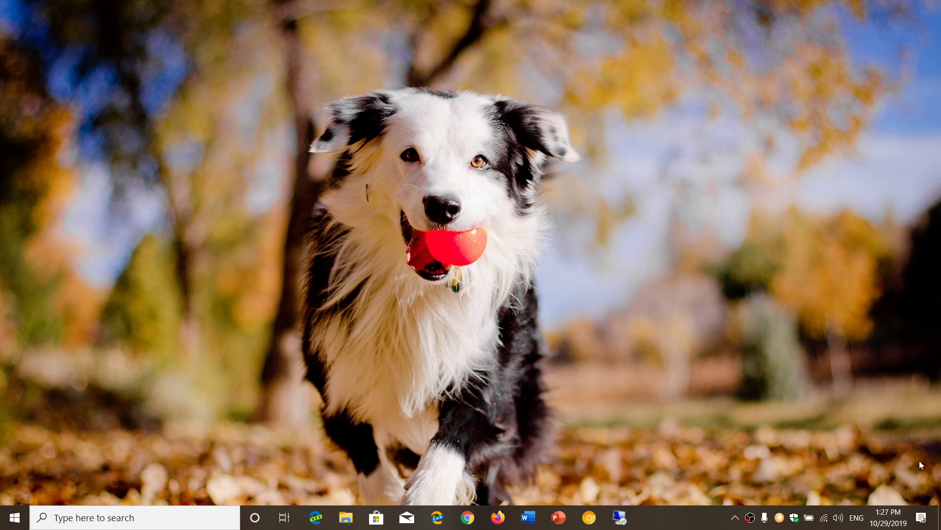
# - Open Settings via Action Center and show Privacy > Diagnostics & feedback, scrolled to Tailored experiences
pyautogui.click(928, 525)
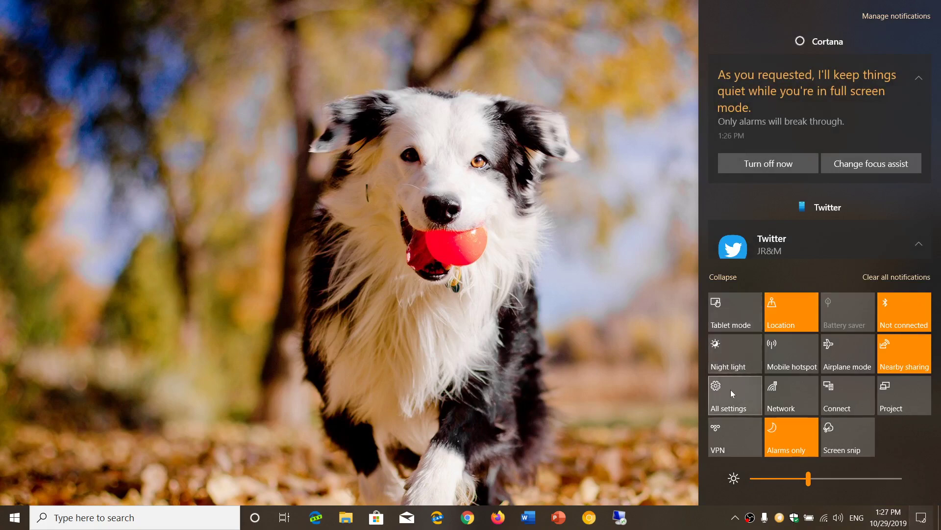
pyautogui.click(731, 390)
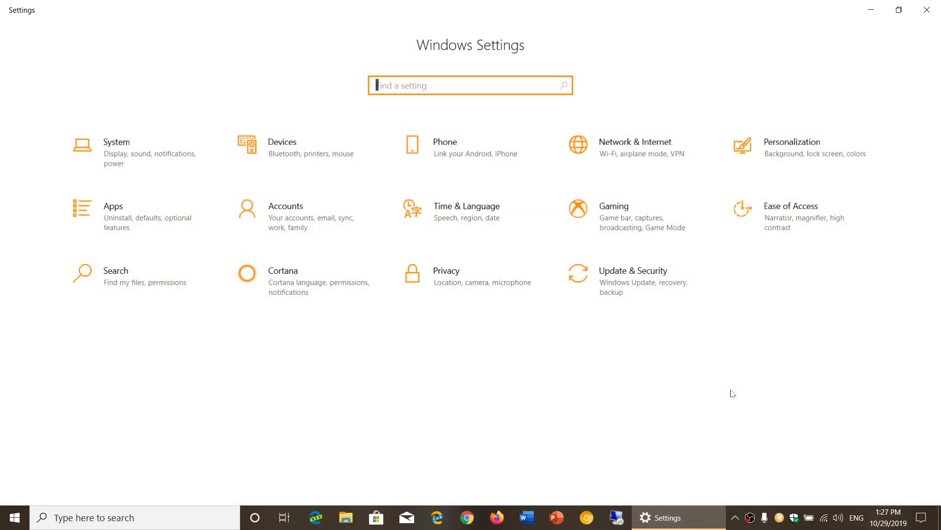
pyautogui.click(461, 284)
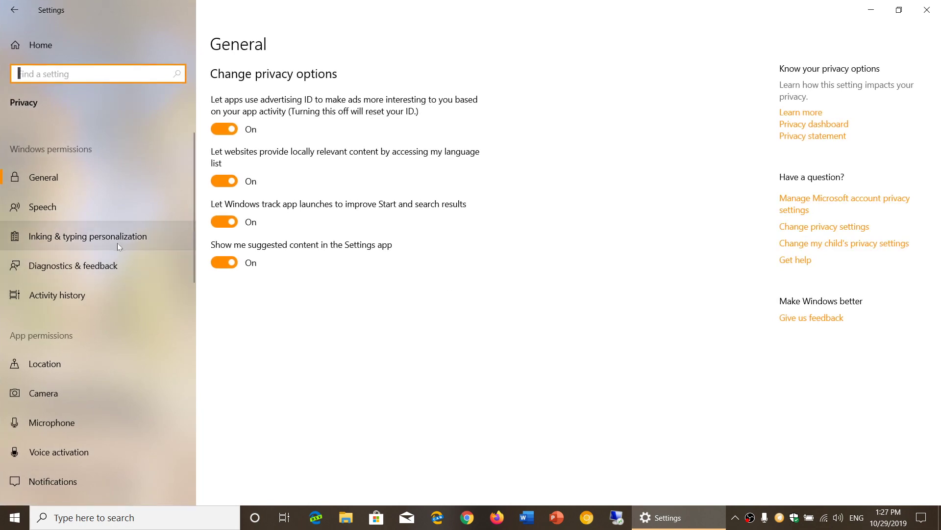
pyautogui.click(101, 266)
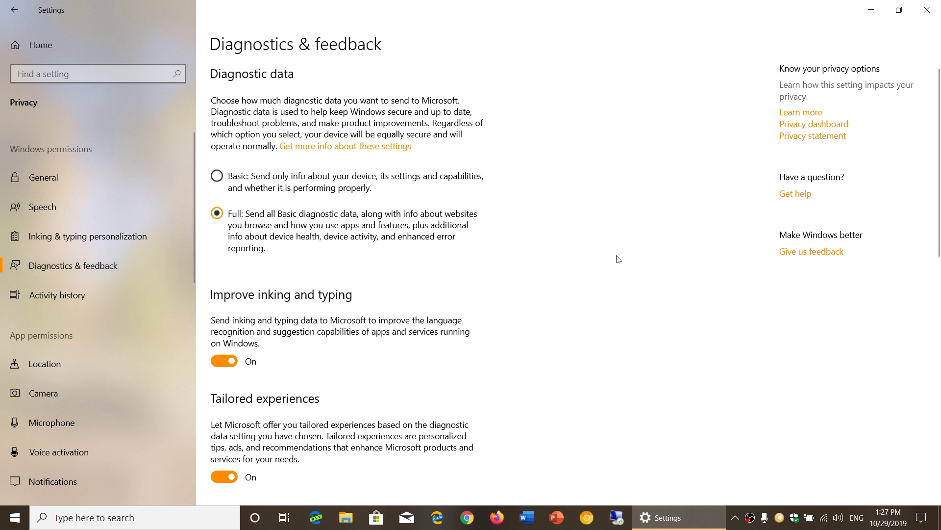
pyautogui.scroll(-3, 616, 259)
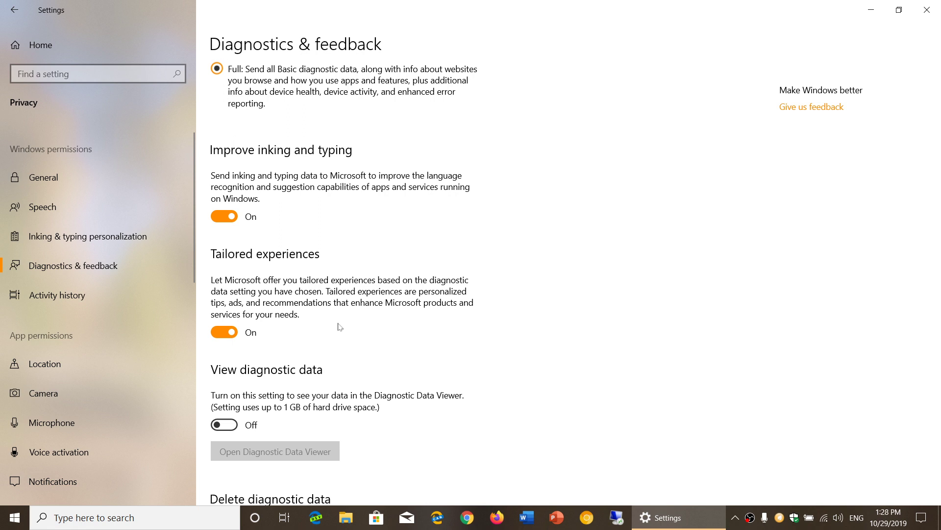
# - Switch the Tailored experiences toggle to Off
pyautogui.click(217, 331)
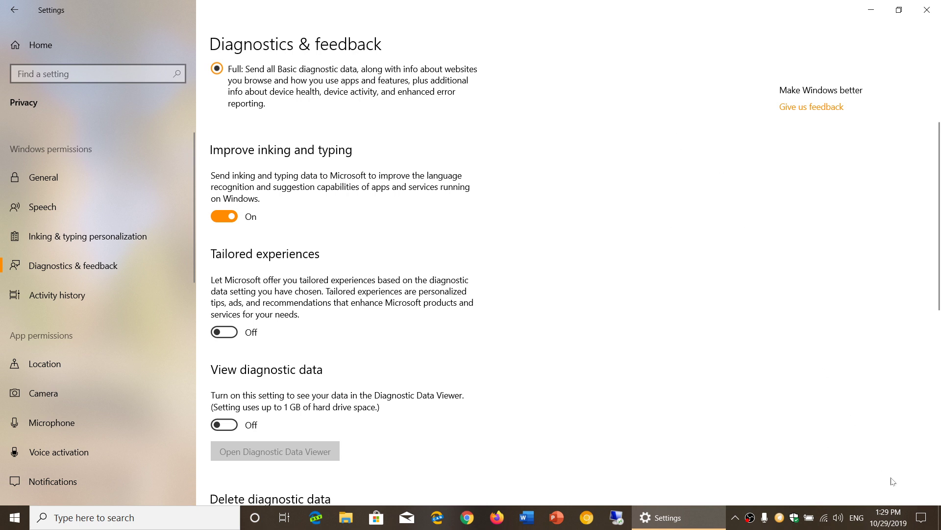
# - Revisit Privacy > Diagnostics & feedback to confirm Tailored experiences is Off, then close Settings
pyautogui.click(15, 9)
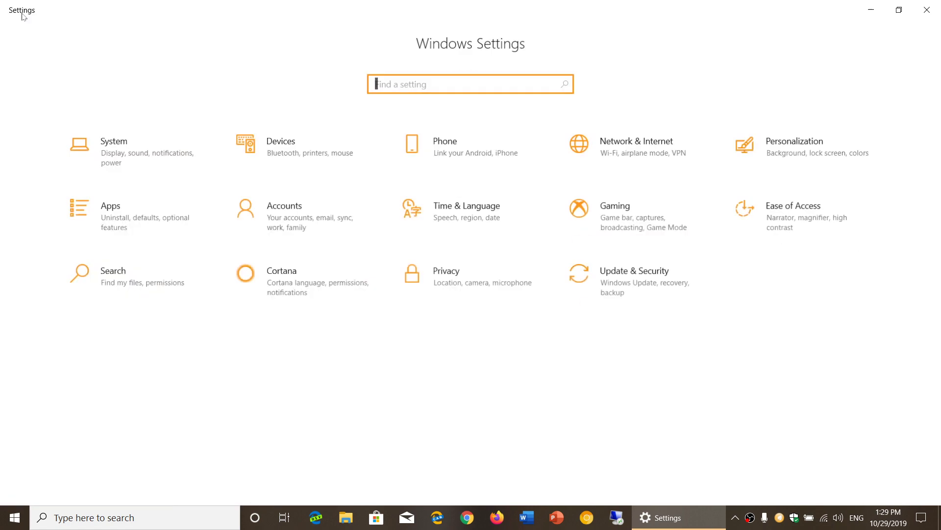
pyautogui.click(449, 277)
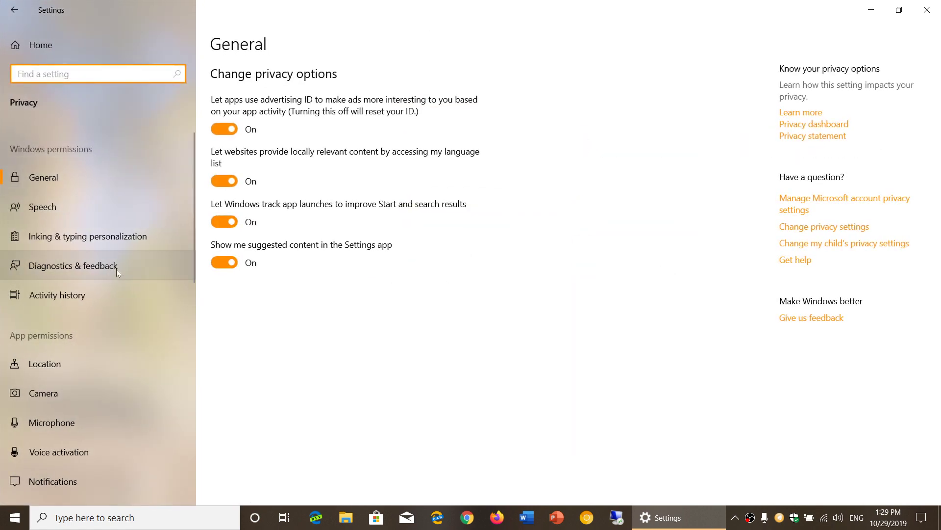
pyautogui.click(117, 270)
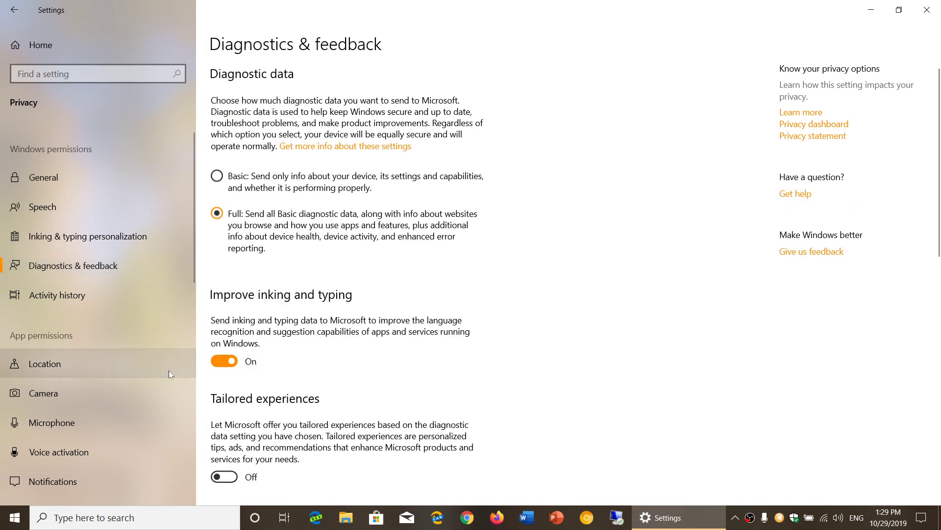
pyautogui.scroll(-2, 351, 382)
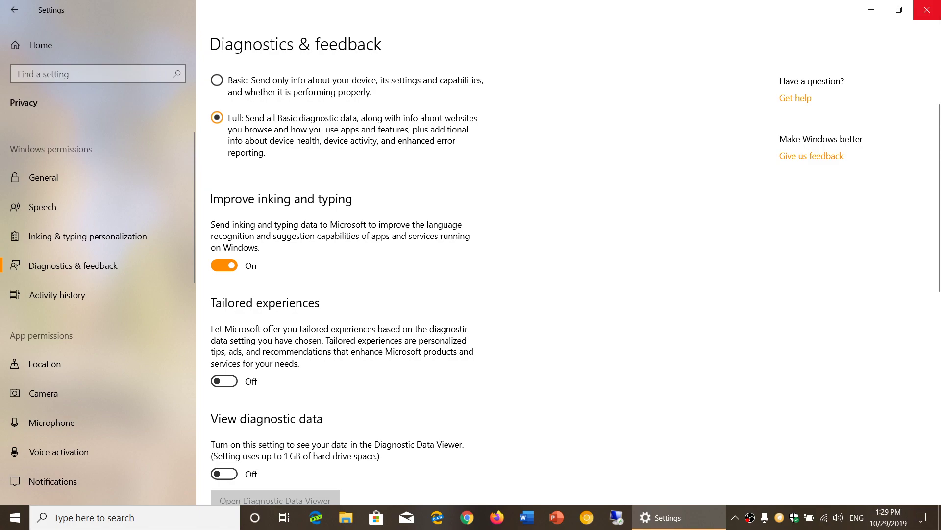
pyautogui.click(934, 15)
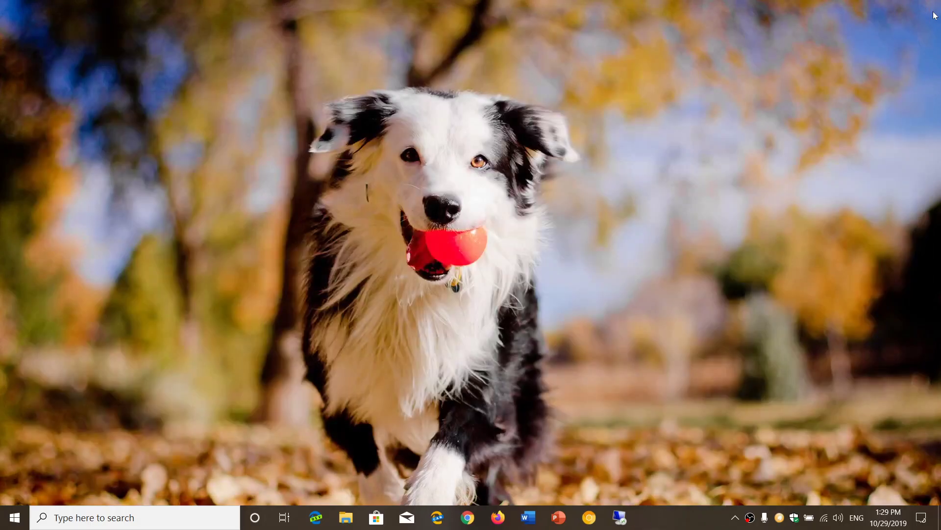